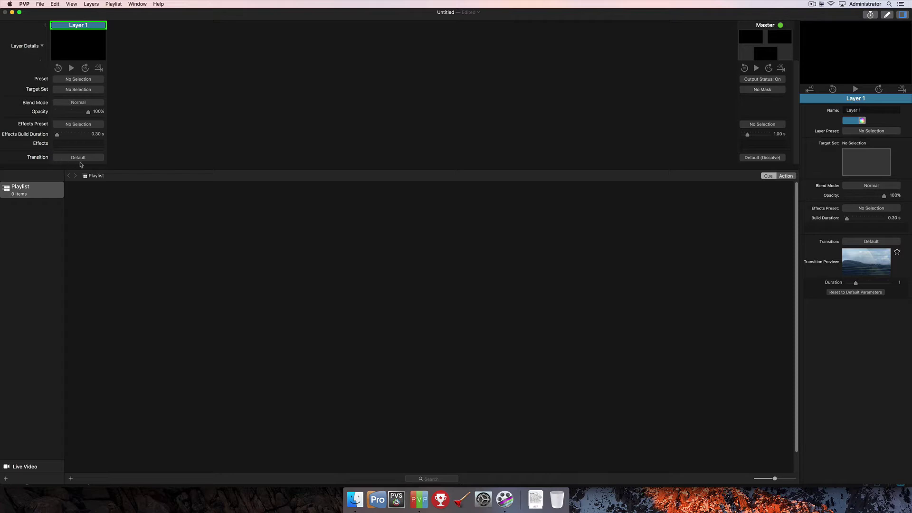
click(42, 46)
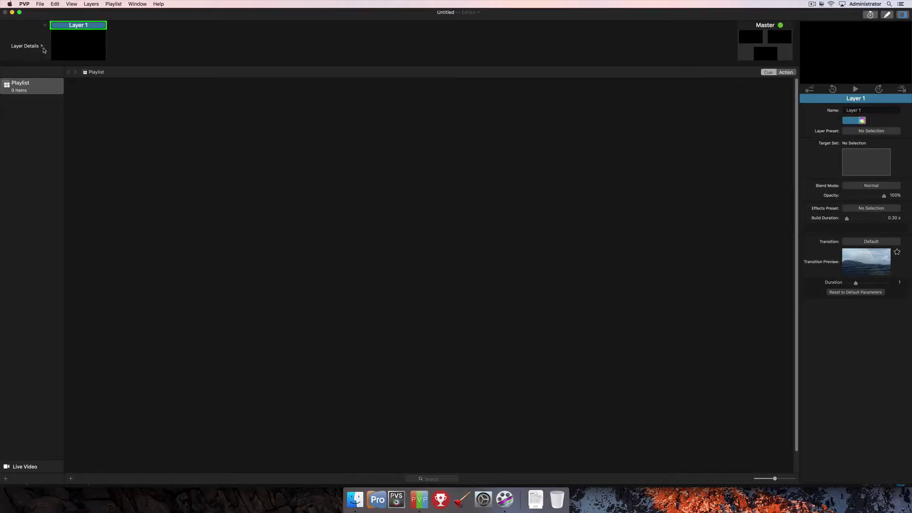
mouse_move(101, 52)
click(42, 46)
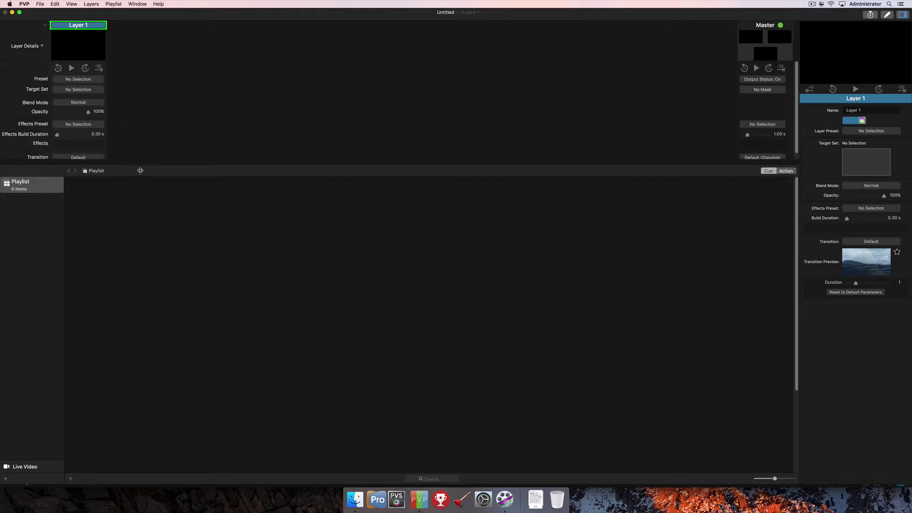
click(76, 79)
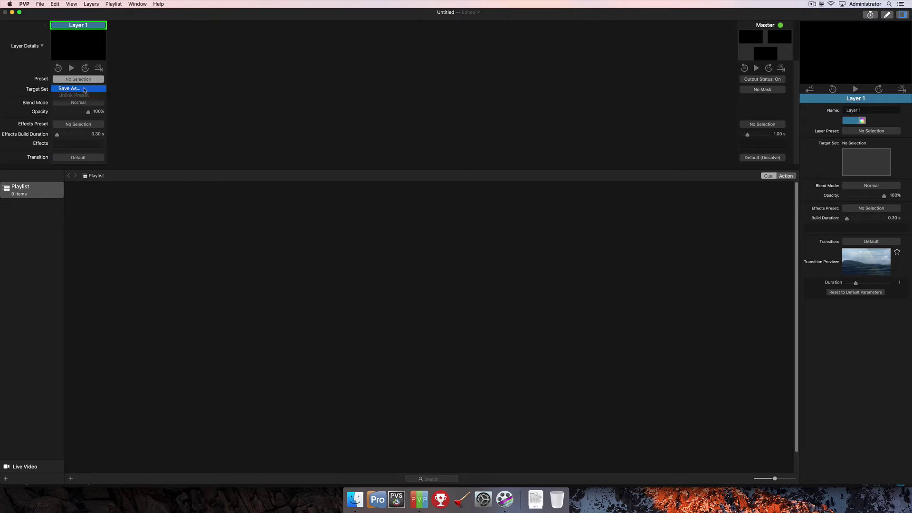
click(168, 91)
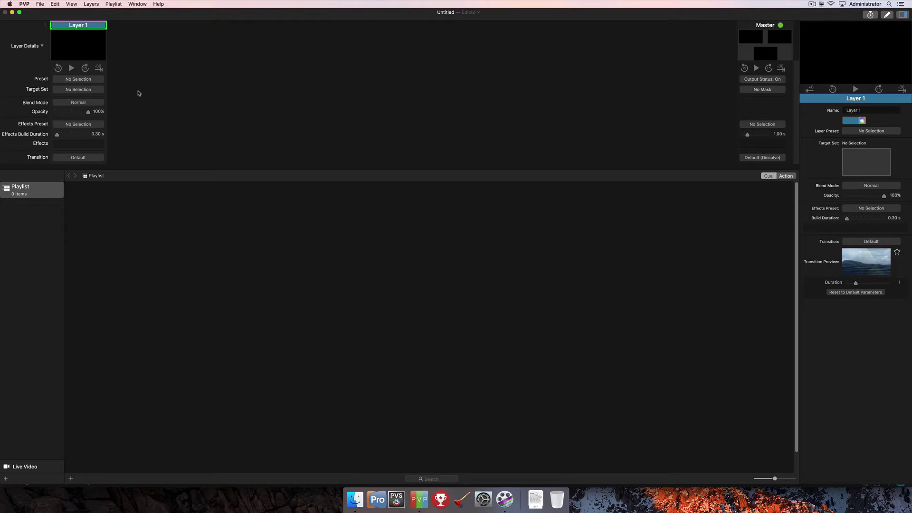
Assign Layer 1 to the SDI target set and set its blend mode to Multiply.
click(97, 90)
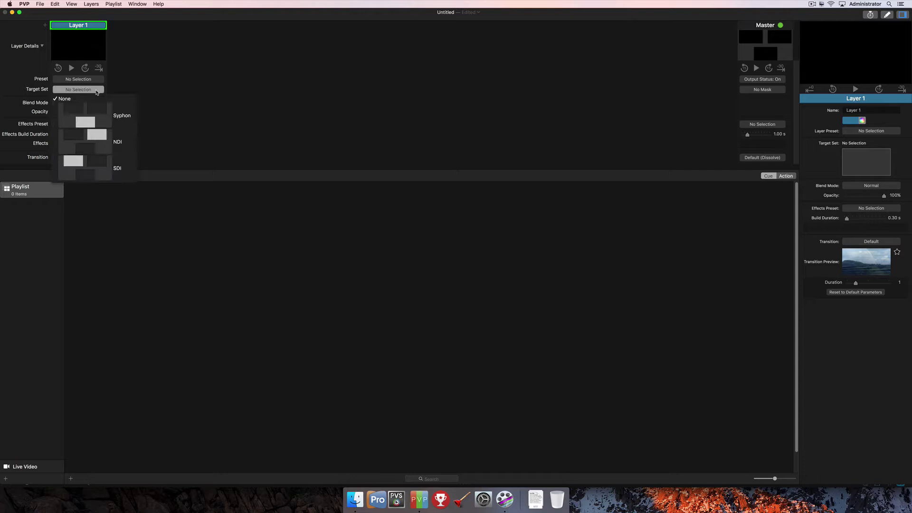
click(105, 170)
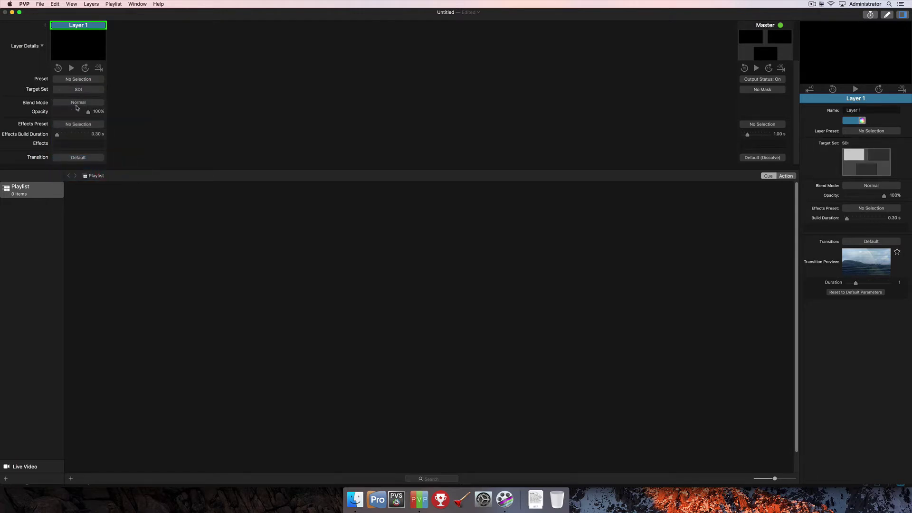
click(78, 103)
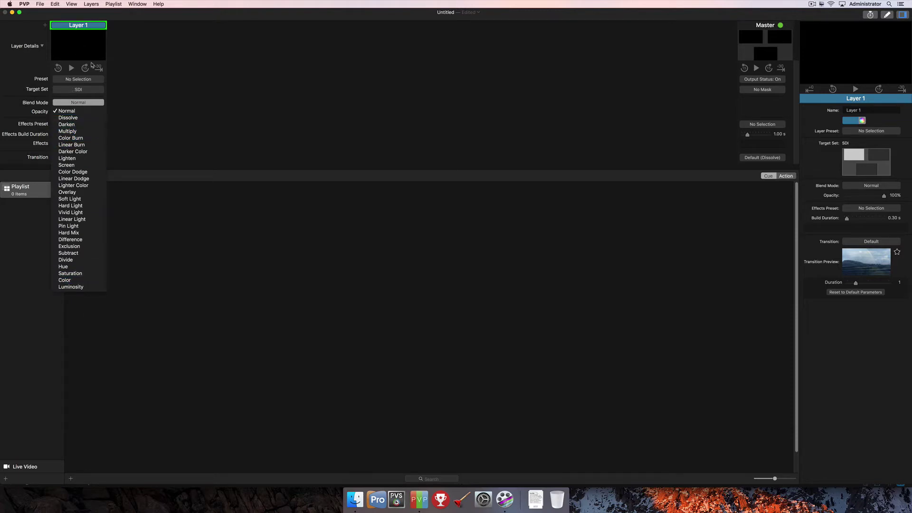
click(91, 132)
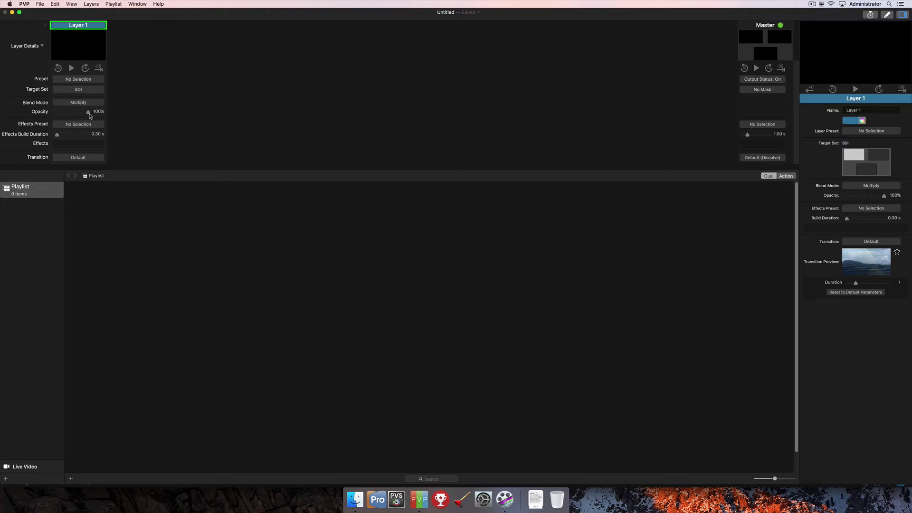
Set Layer 1's effects build duration to 2.00 s and add the Blur and Picasso effects.
mouse_move(89, 115)
mouse_down()
mouse_move(66, 116)
mouse_move(95, 119)
mouse_up()
mouse_move(57, 135)
mouse_down()
mouse_move(79, 141)
mouse_move(70, 140)
mouse_up()
click(79, 146)
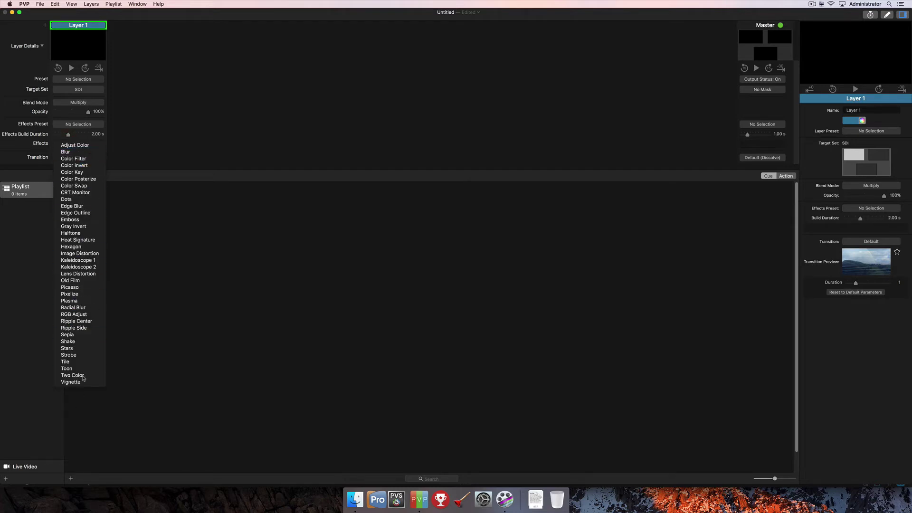
click(85, 153)
click(84, 144)
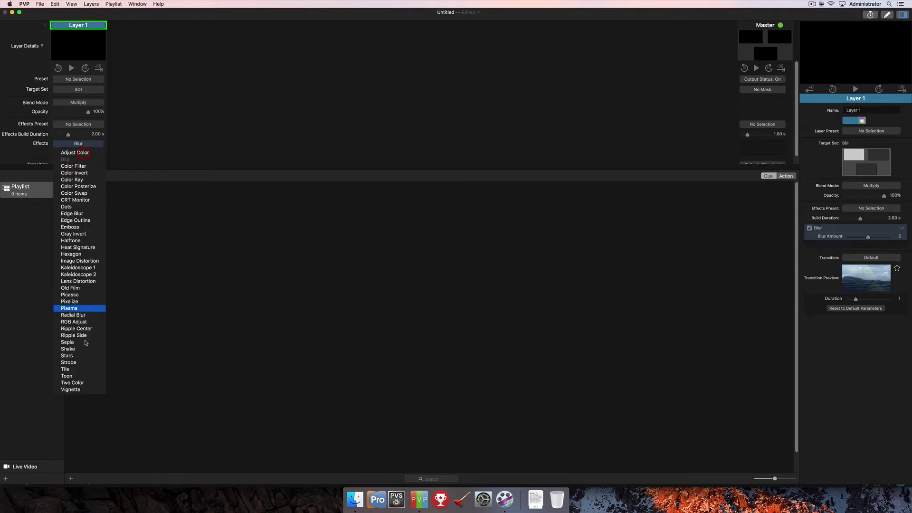
click(87, 295)
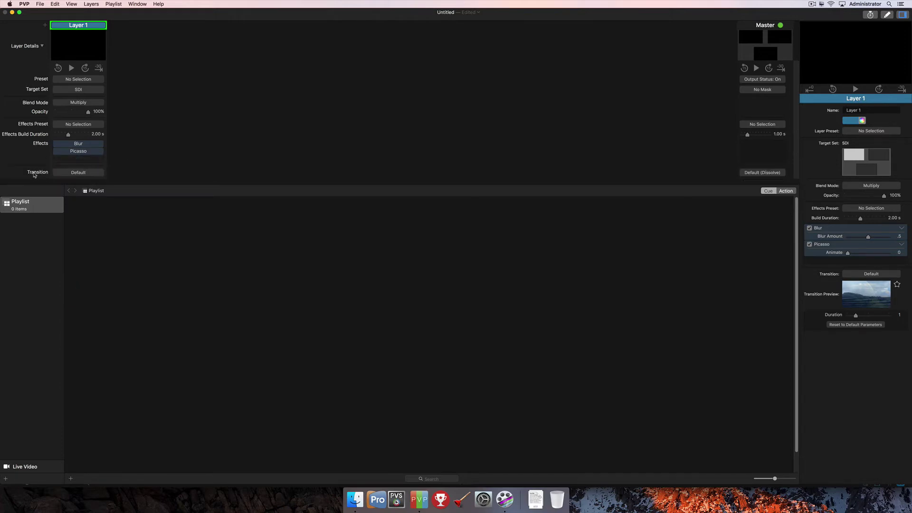
Set Layer 1's transition to Dissolve.
click(95, 173)
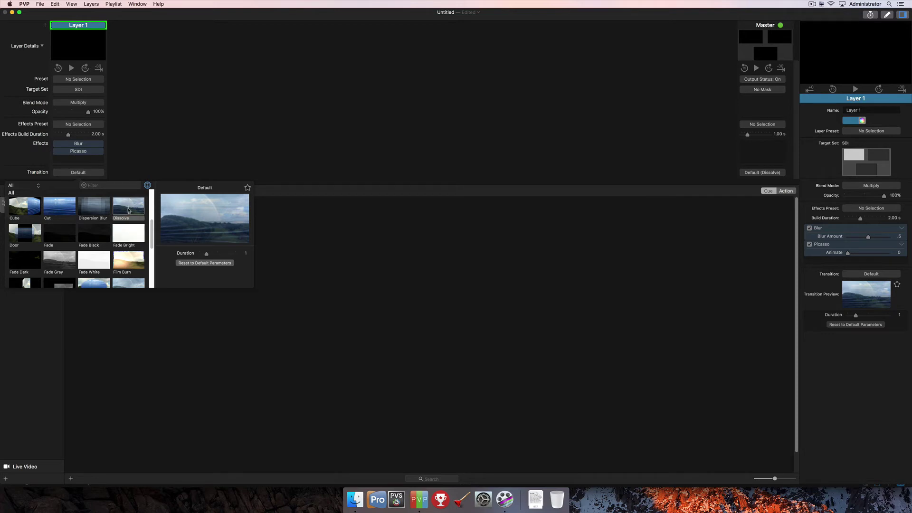
click(128, 210)
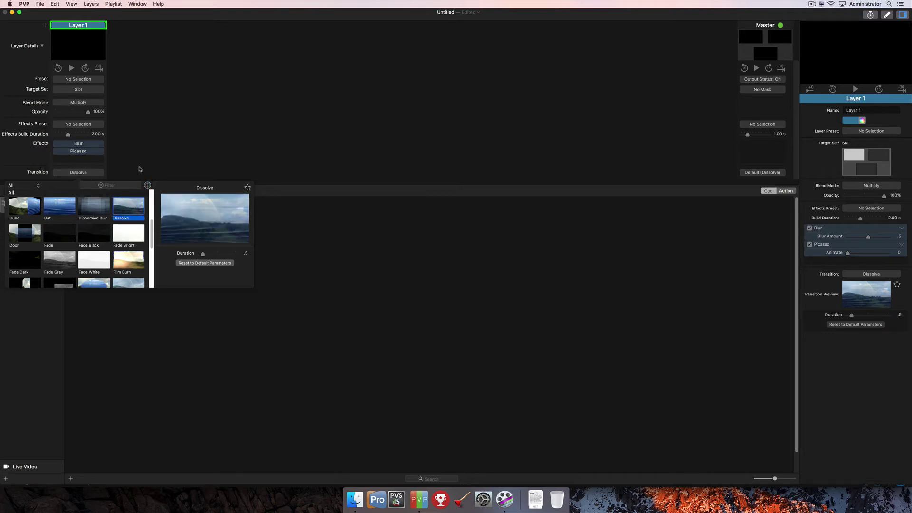
click(140, 169)
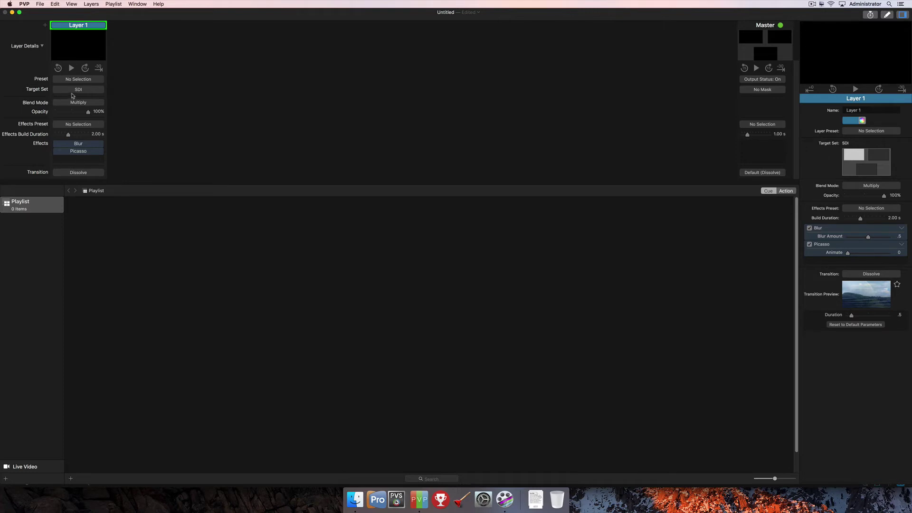
Save Layer 1's current settings as a new layer preset named Blending.
click(73, 80)
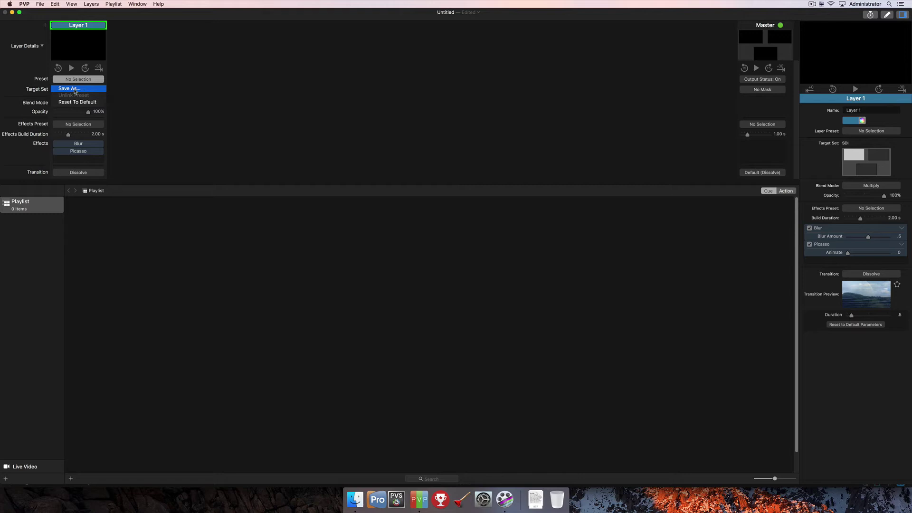
click(74, 89)
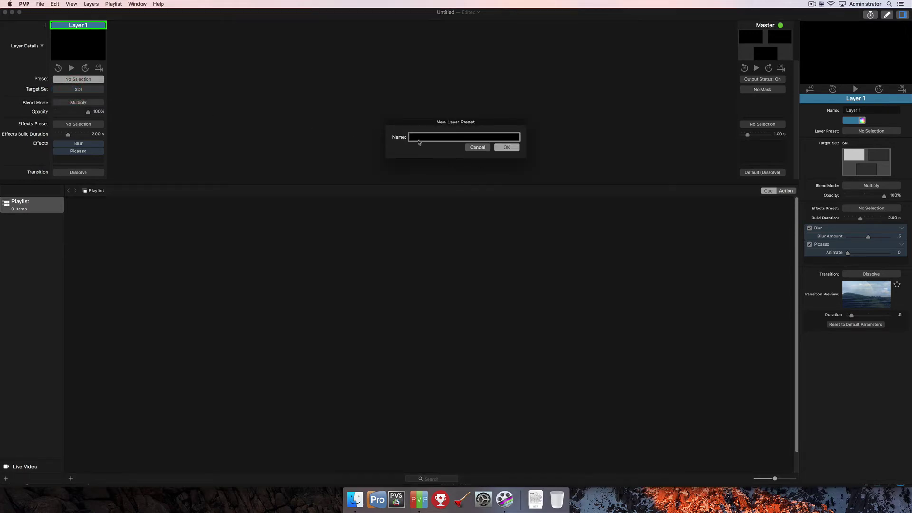
click(417, 139)
click(507, 147)
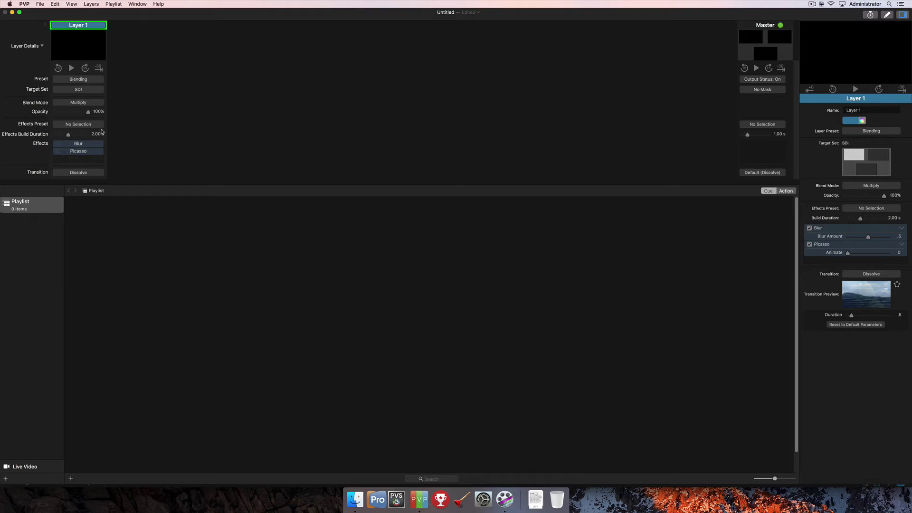
Unlink the Blending preset from Layer 1, then reapply it to the same layer.
click(90, 82)
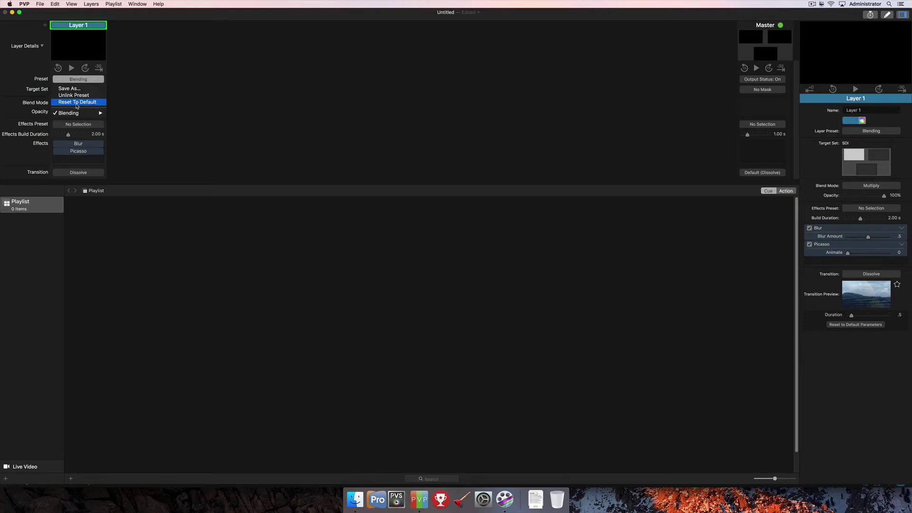
click(87, 96)
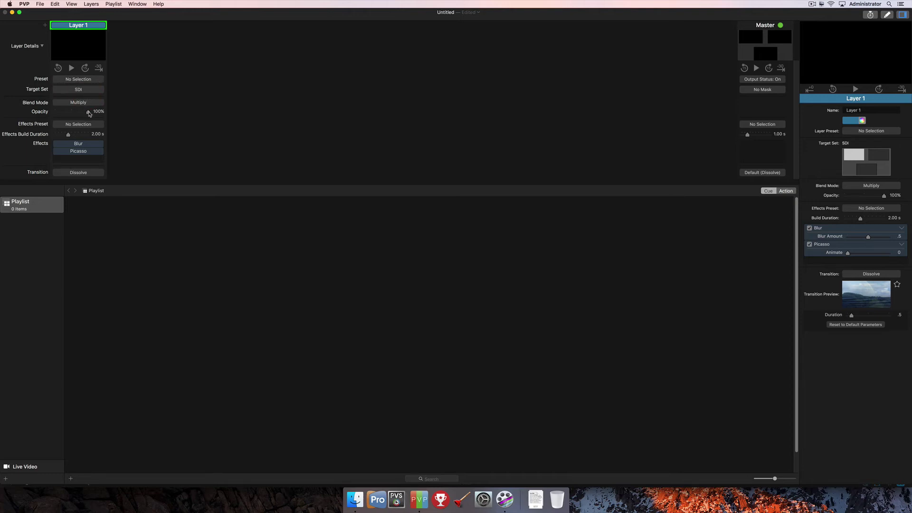
drag(71, 113, 95, 114)
click(69, 81)
mouse_move(91, 114)
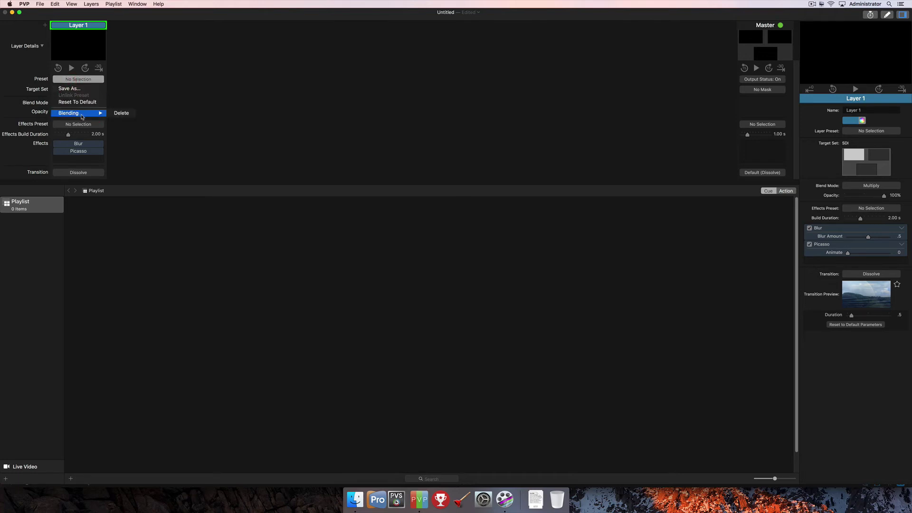
click(78, 114)
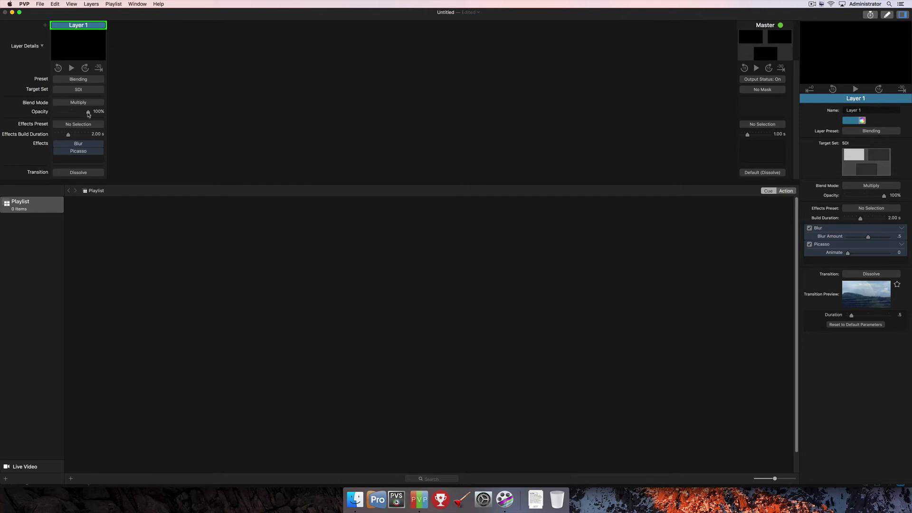
Lower Layer 1's opacity to about 53% and save the change to the Blending preset.
drag(88, 113, 74, 113)
click(90, 79)
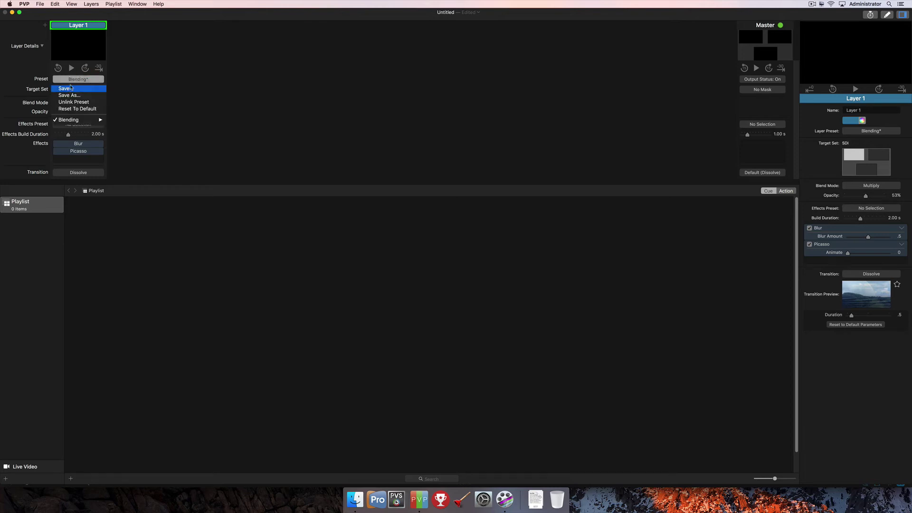
click(70, 88)
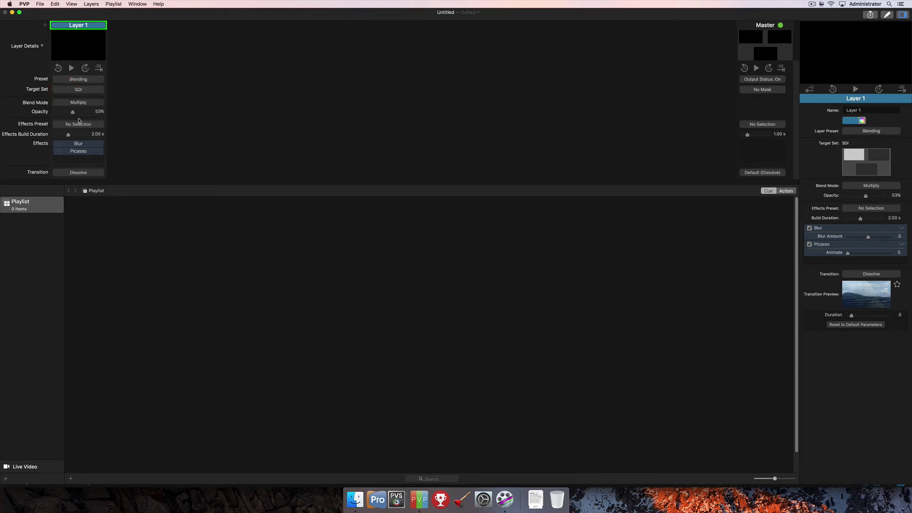
Reset Layer 1 to its default settings and add three more layers.
click(86, 80)
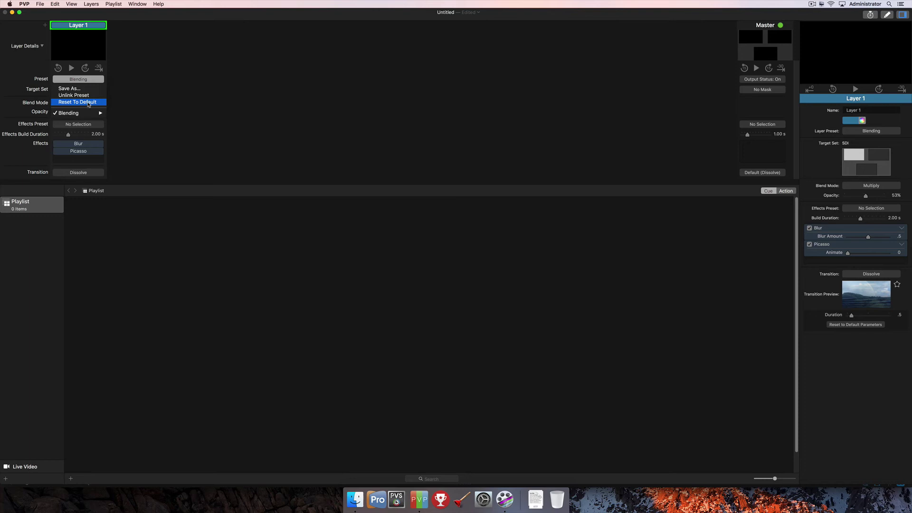
click(88, 102)
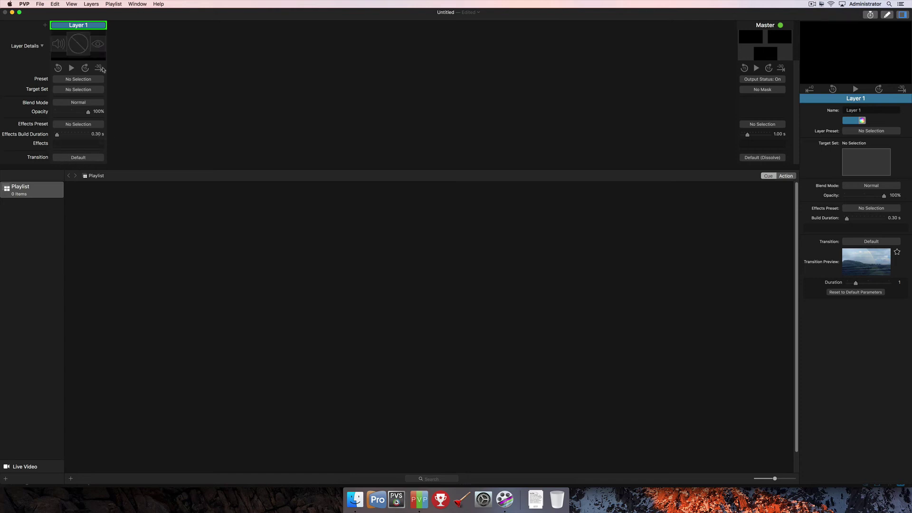
click(44, 25)
click(45, 25)
click(44, 25)
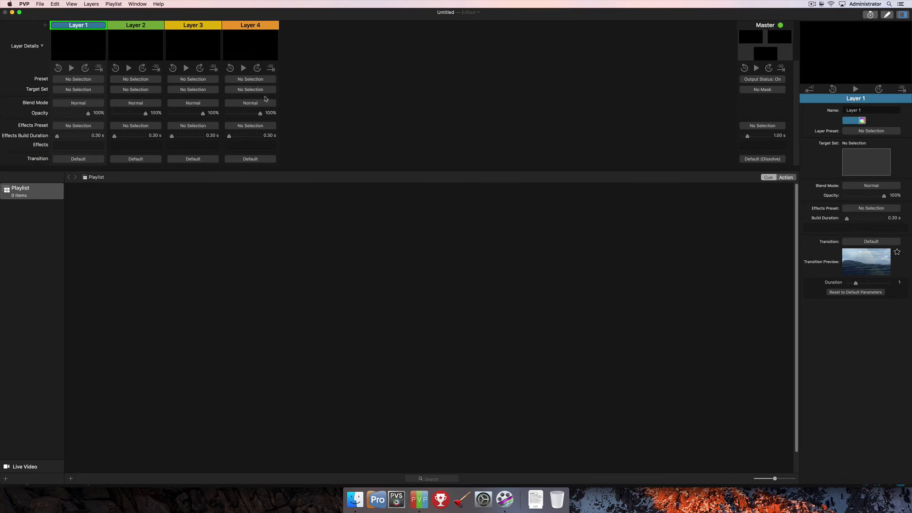
Apply the Blending layer preset to Layer 4.
click(252, 79)
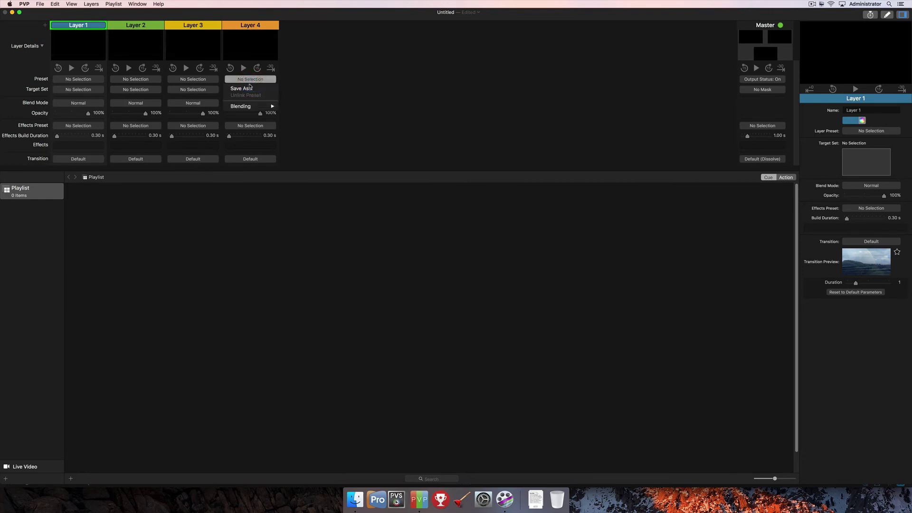
mouse_move(244, 110)
click(244, 109)
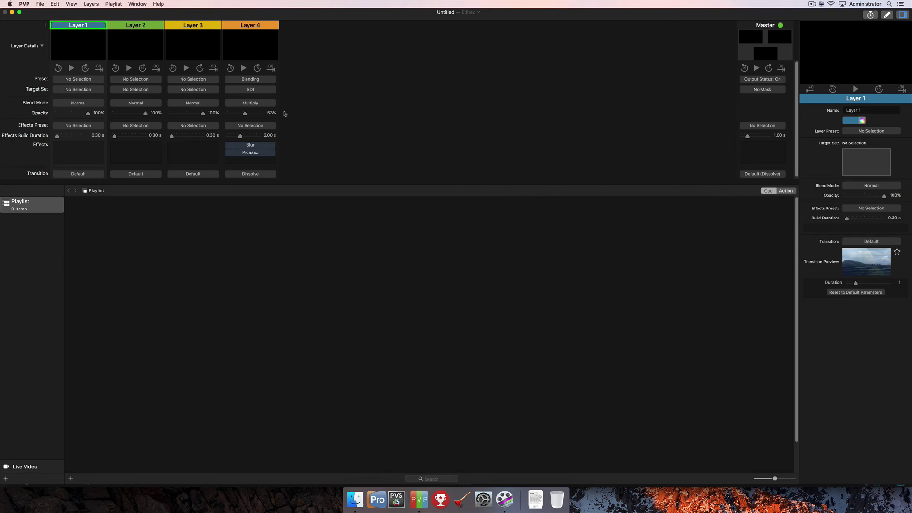
Delete the saved Blending preset and reset Layer 4 to its default settings.
click(263, 81)
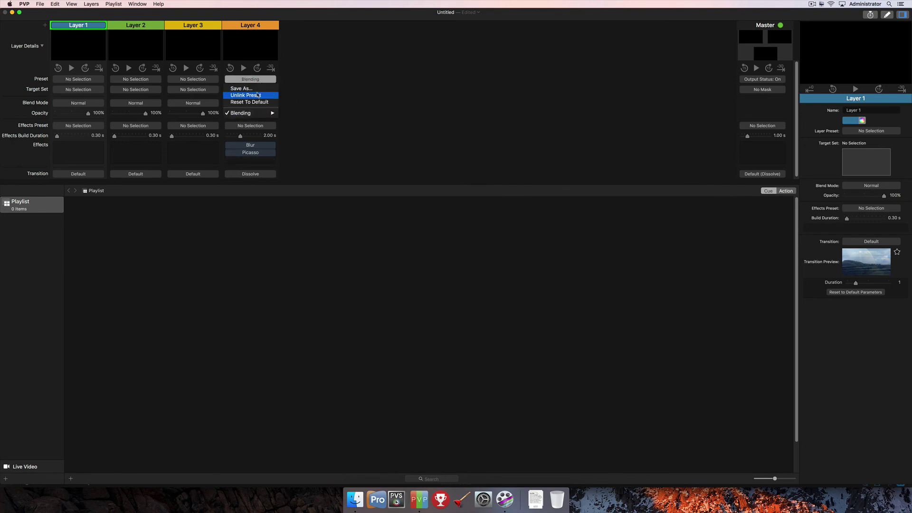
click(313, 90)
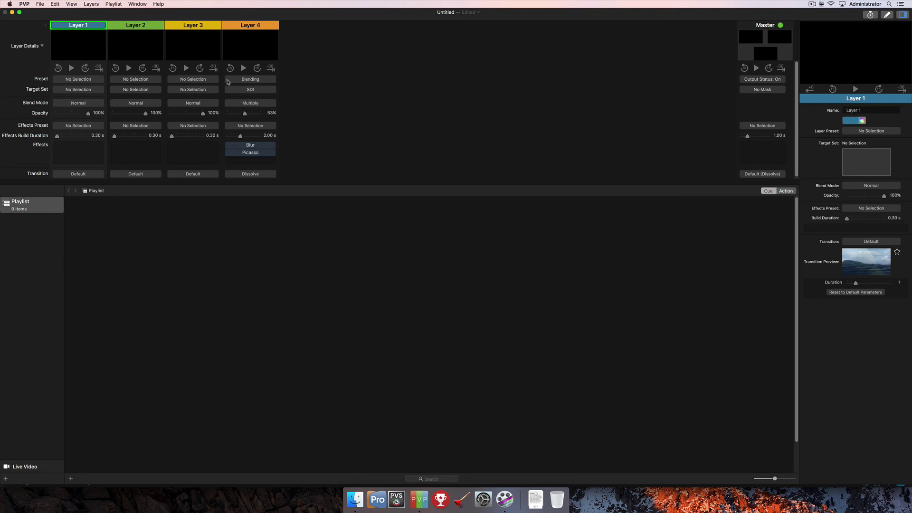
click(248, 82)
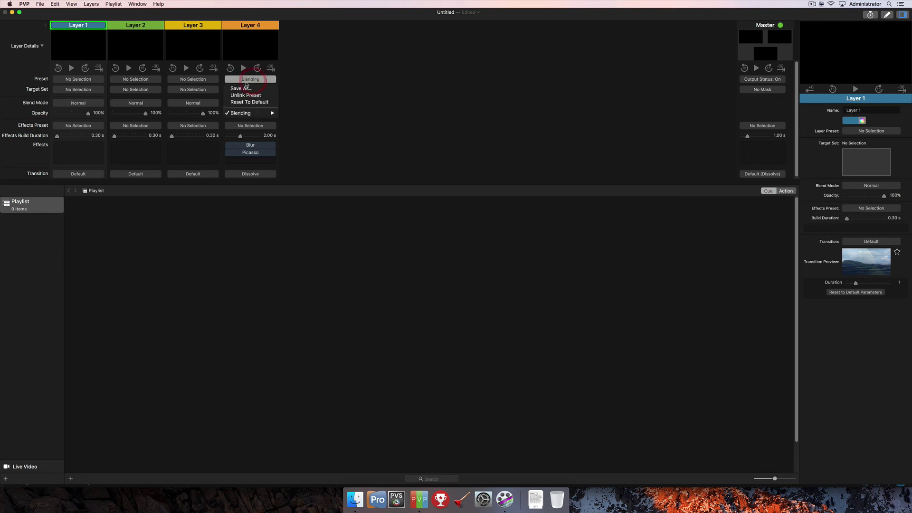
mouse_move(256, 115)
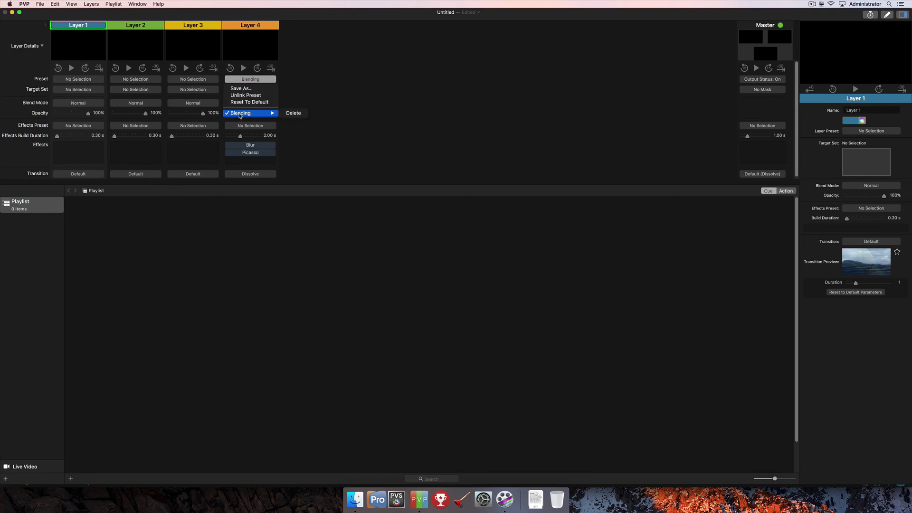
click(300, 115)
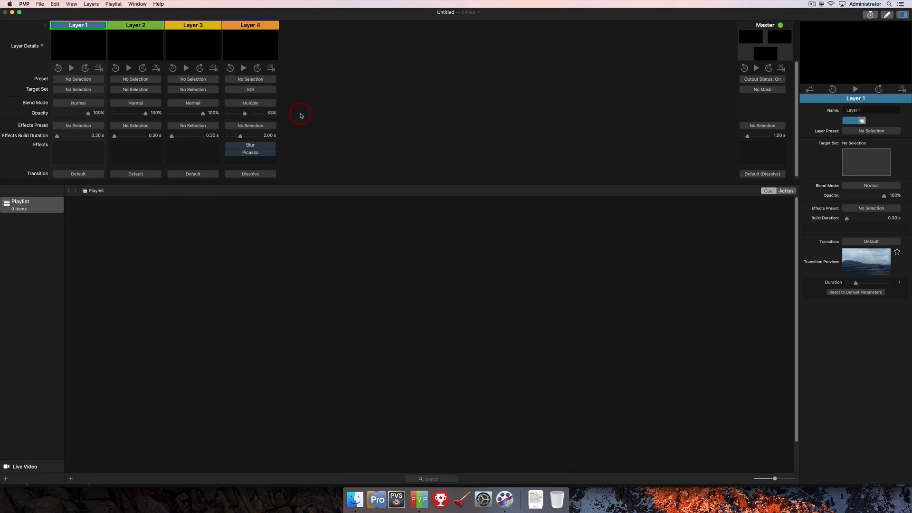
click(259, 81)
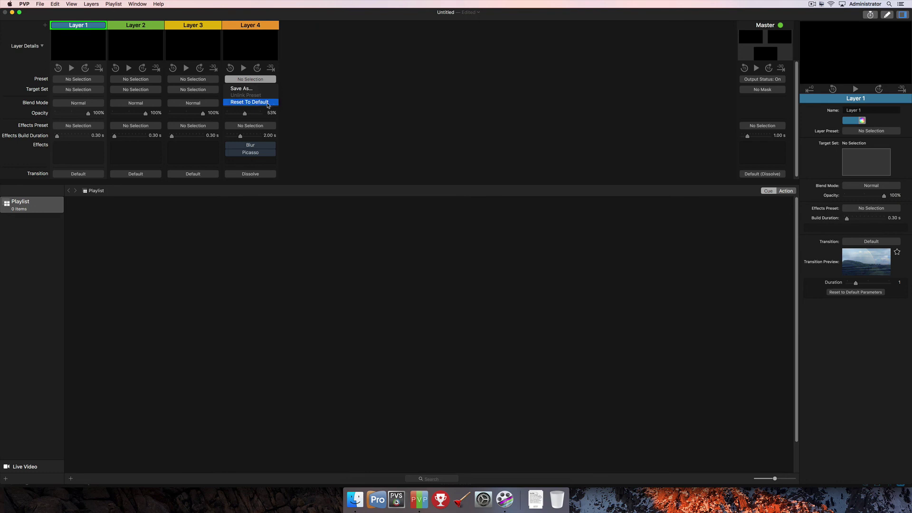
click(264, 102)
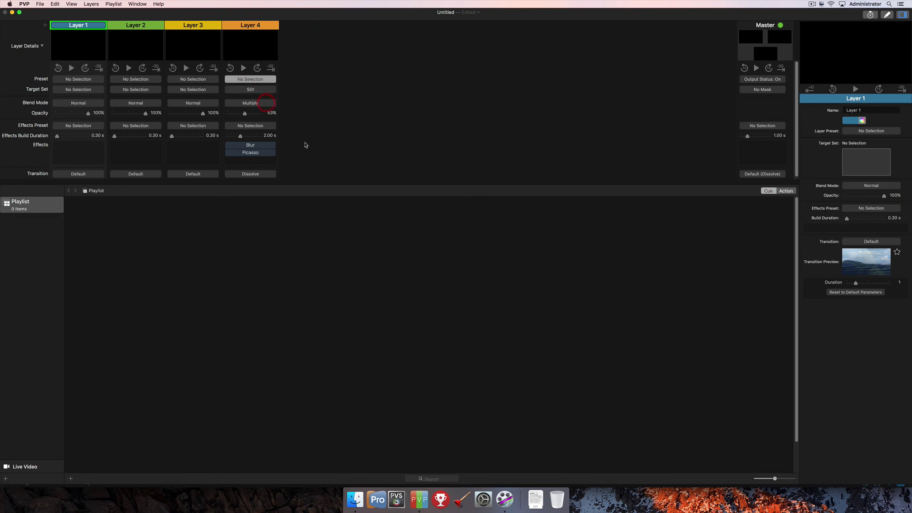